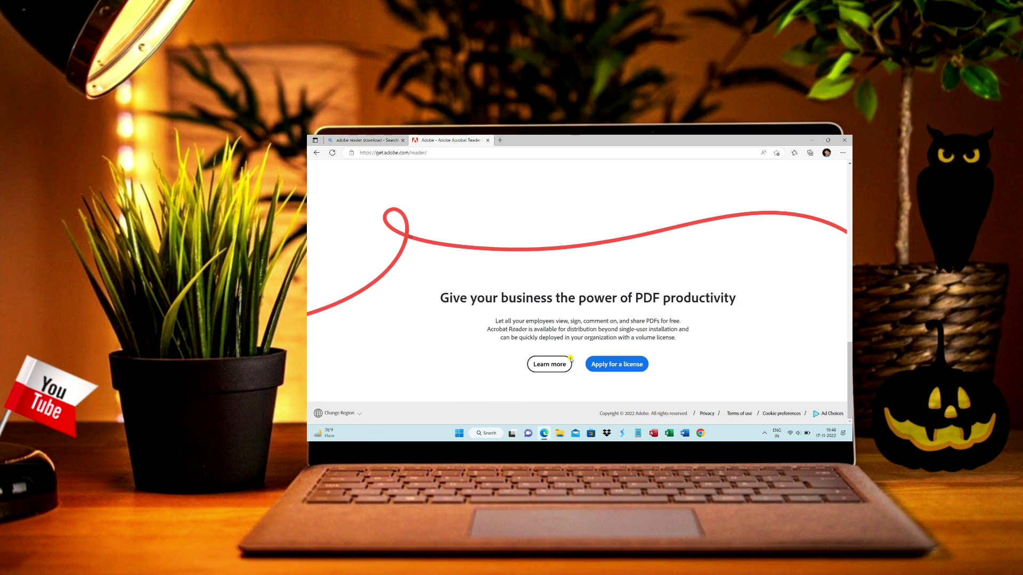
pyautogui.scroll(15, 571, 359)
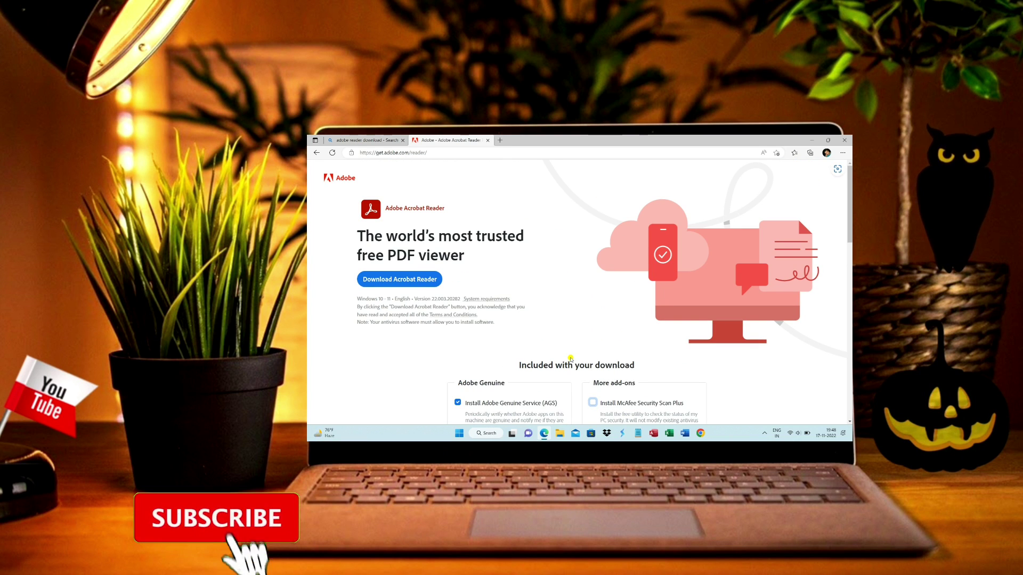
pyautogui.click(425, 284)
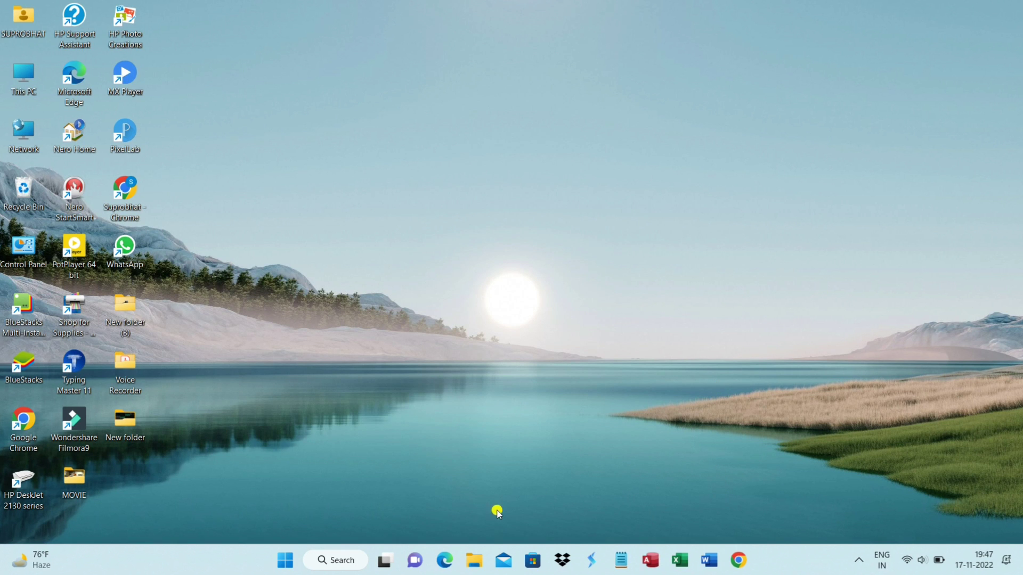
# Open Microsoft Edge and search the web for "adobe reader download".
pyautogui.click(445, 560)
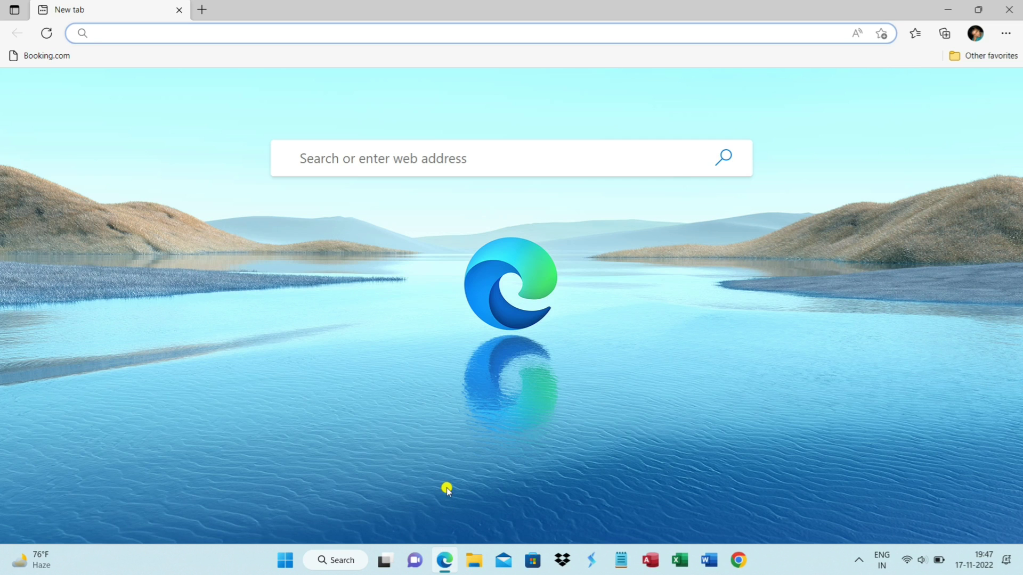
pyautogui.write('ADO')
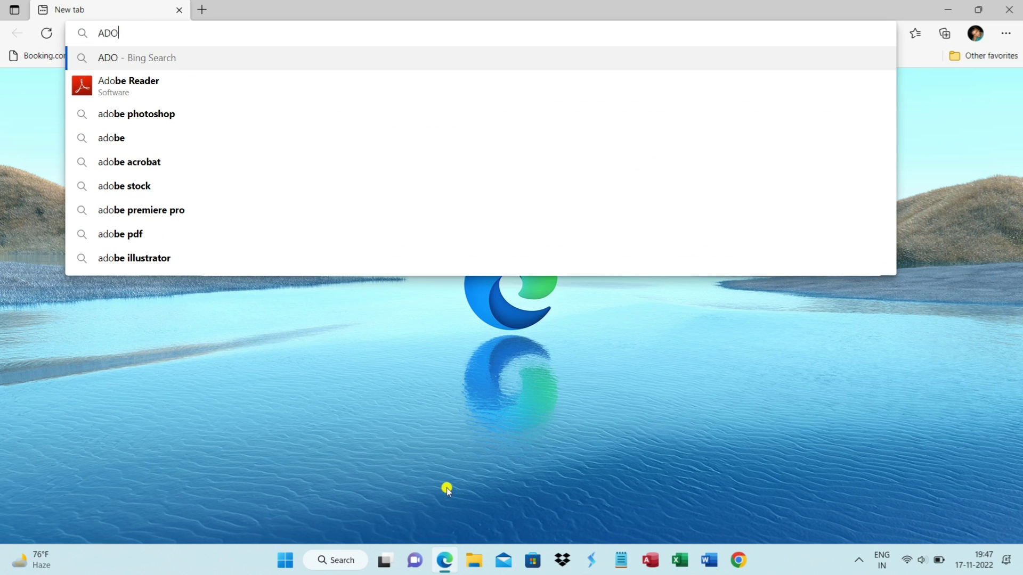
pyautogui.press('Down')
pyautogui.write('Download')
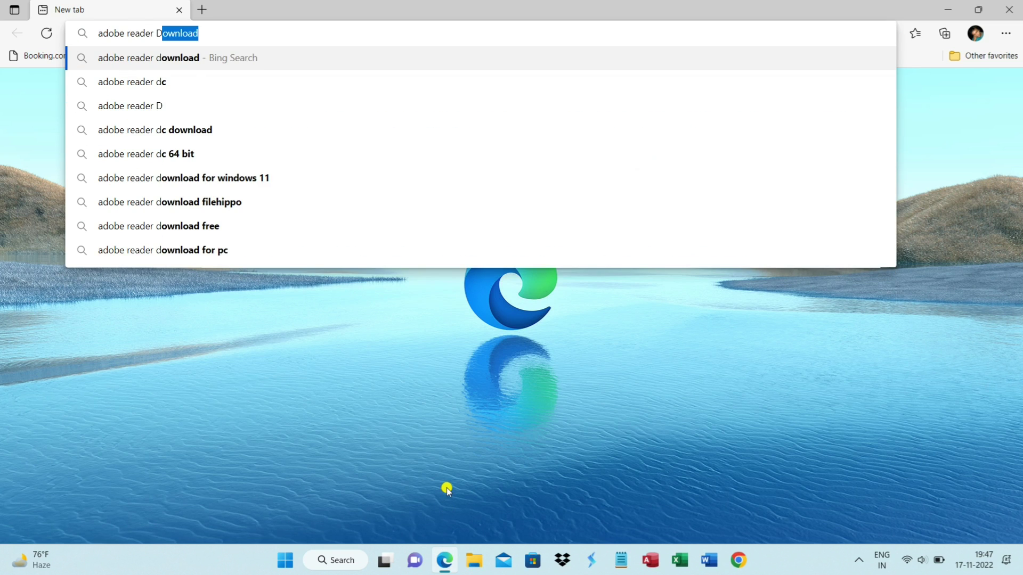
pyautogui.press('Return')
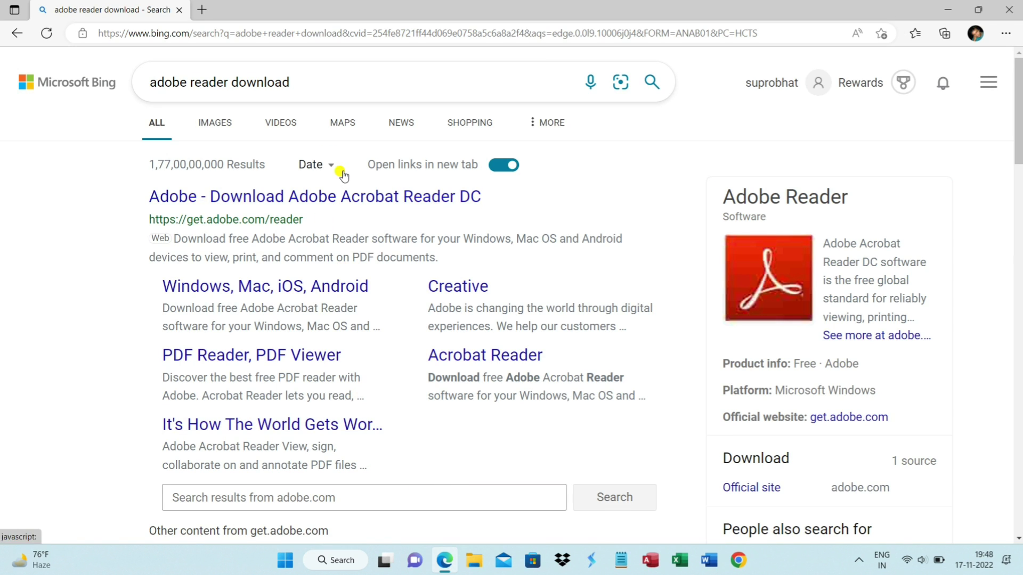
# Open the get.adobe.com Acrobat Reader DC result and exclude the McAfee Security Scan Plus add-on from the download.
pyautogui.moveTo(309, 198)
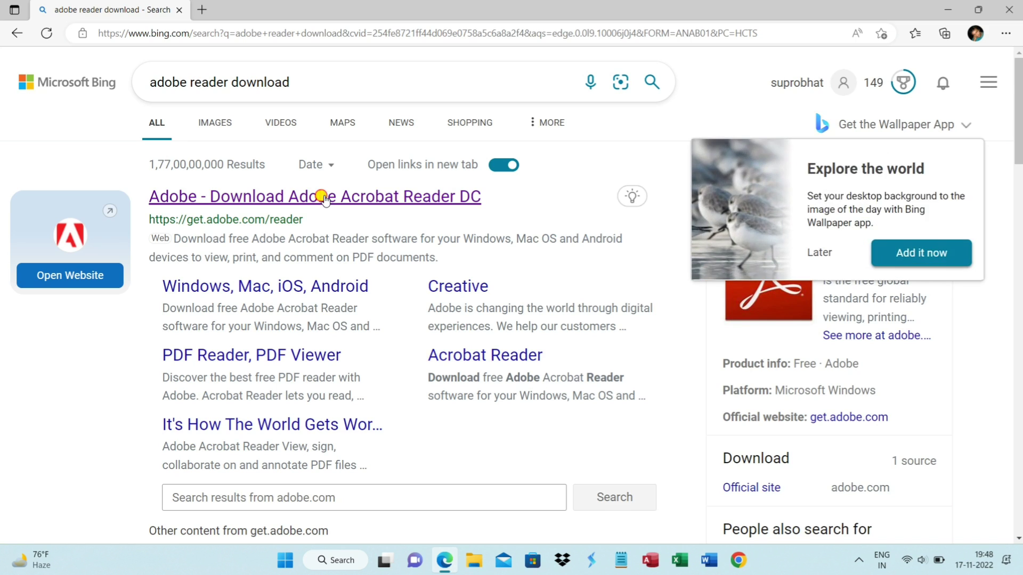
pyautogui.click(324, 198)
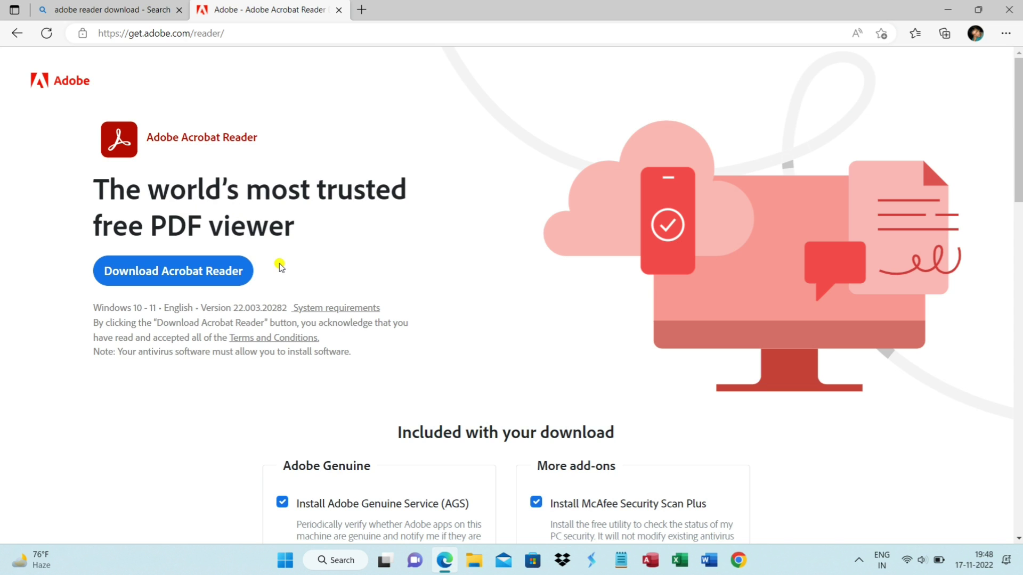
pyautogui.scroll(-3, 281, 266)
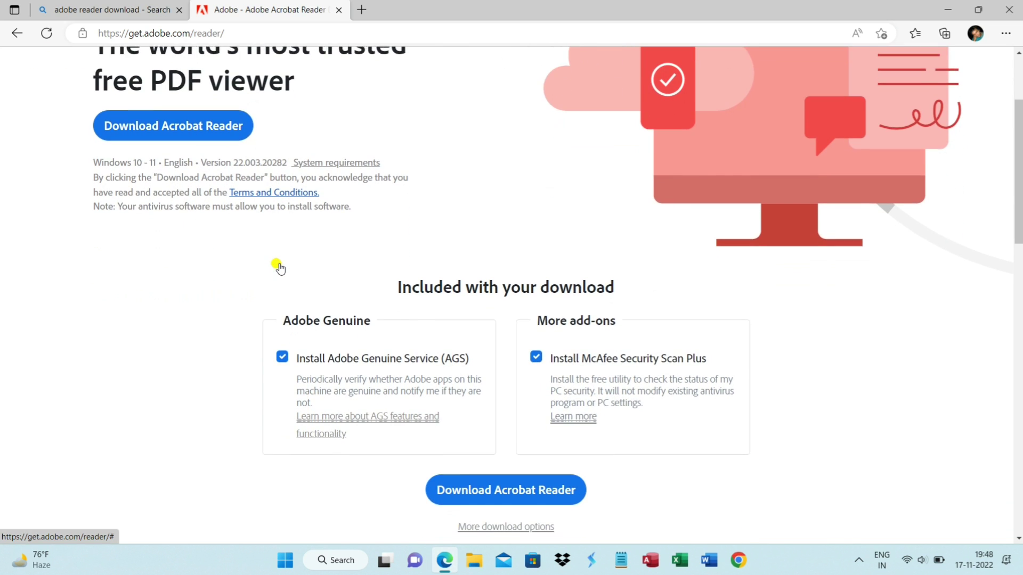
pyautogui.scroll(-1, 280, 267)
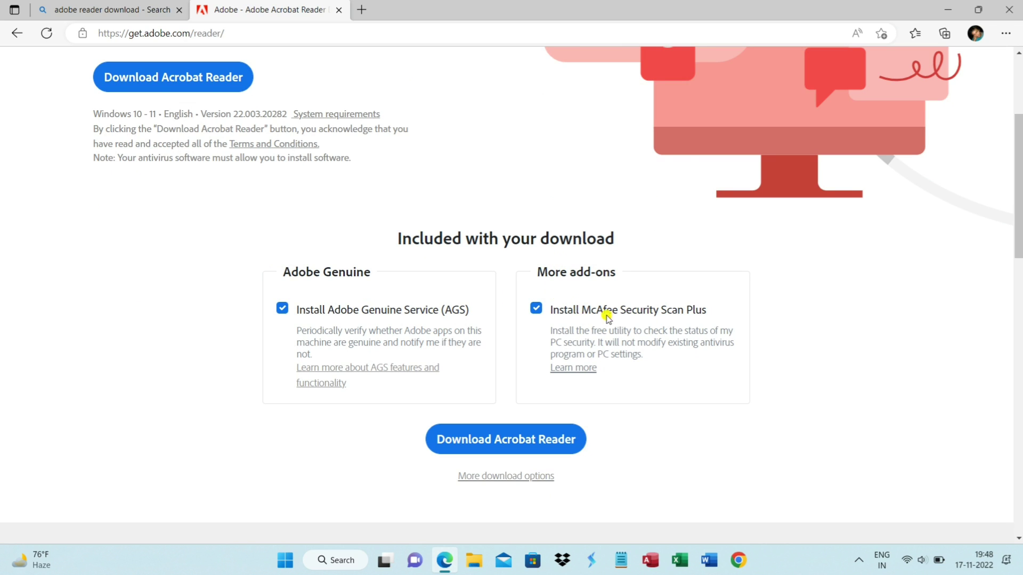
pyautogui.click(537, 308)
# Look through the rest of the Acrobat Reader page and download the Acrobat Reader installer.
pyautogui.scroll(-5, 510, 385)
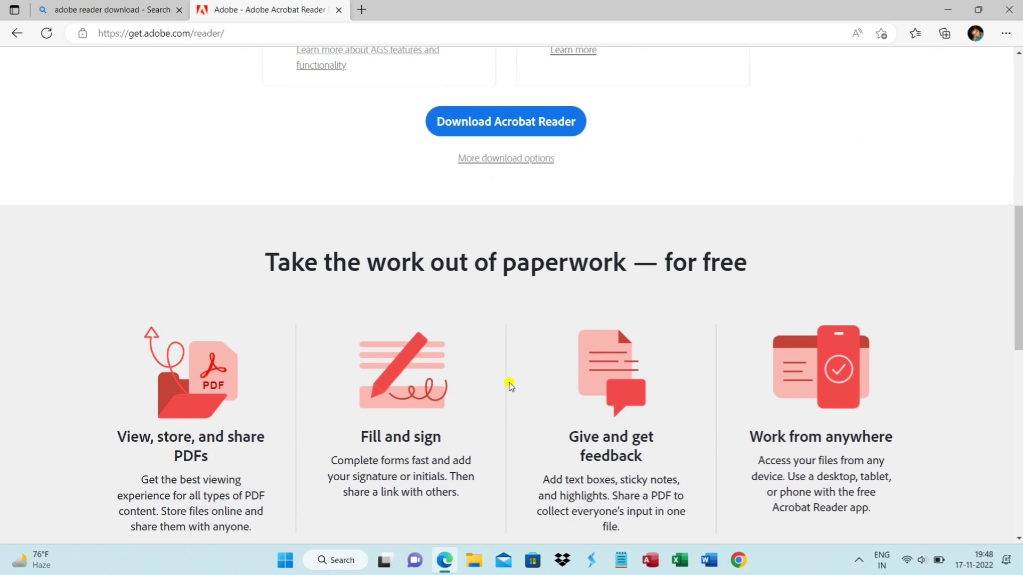
pyautogui.scroll(-2, 509, 385)
pyautogui.scroll(-1, 510, 385)
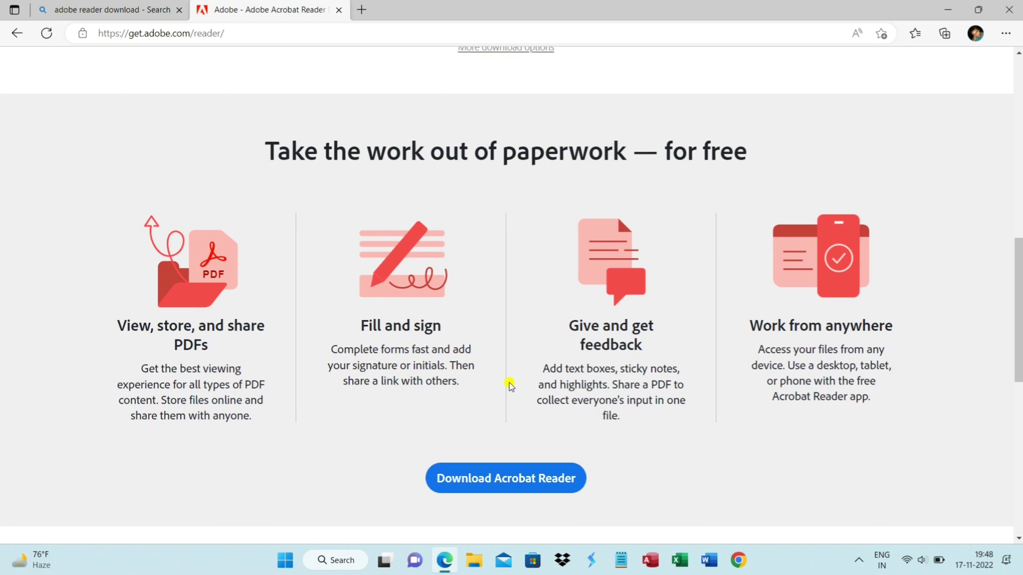
pyautogui.scroll(-4, 495, 422)
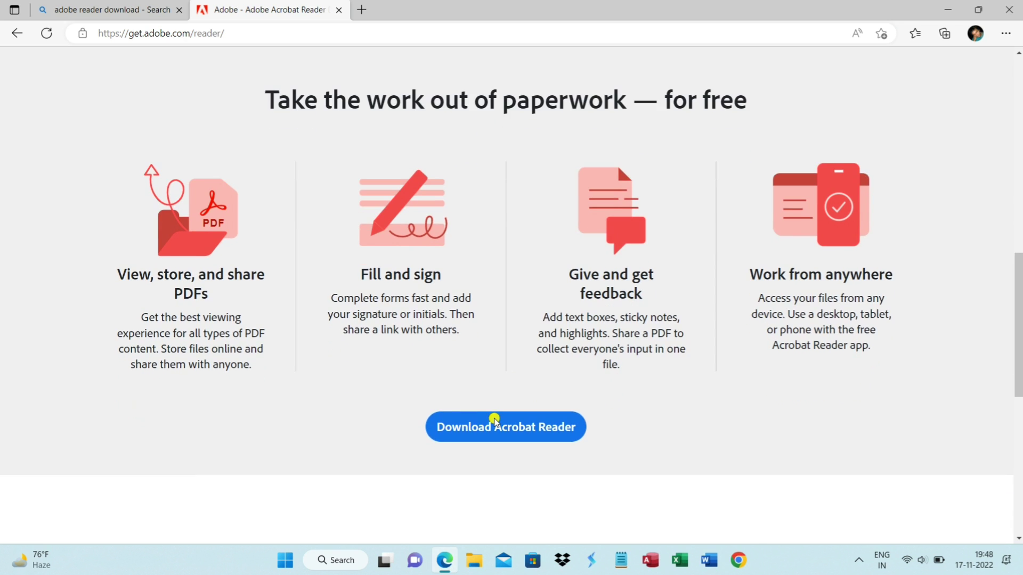
pyautogui.scroll(-5, 495, 422)
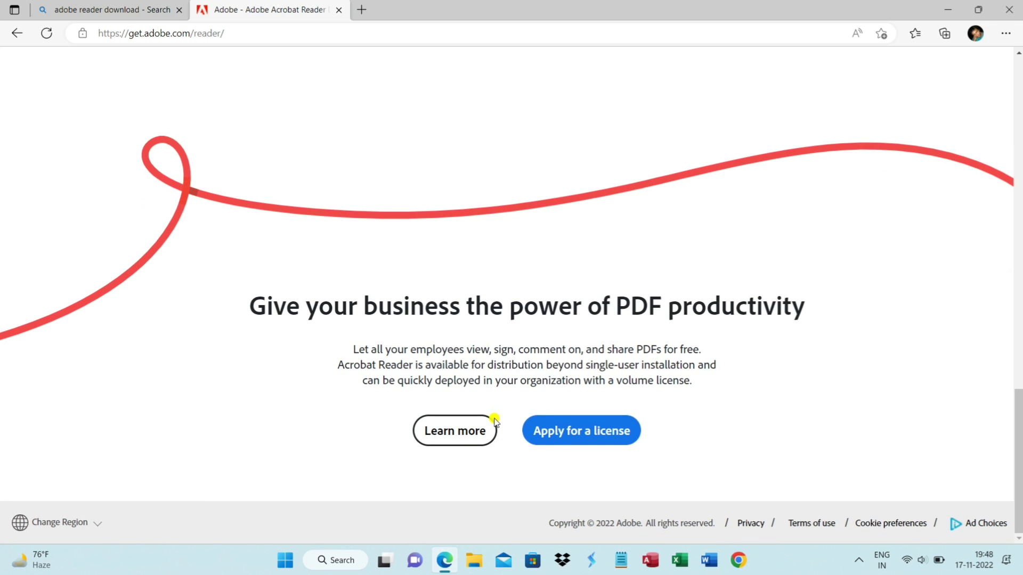
pyautogui.scroll(20, 495, 422)
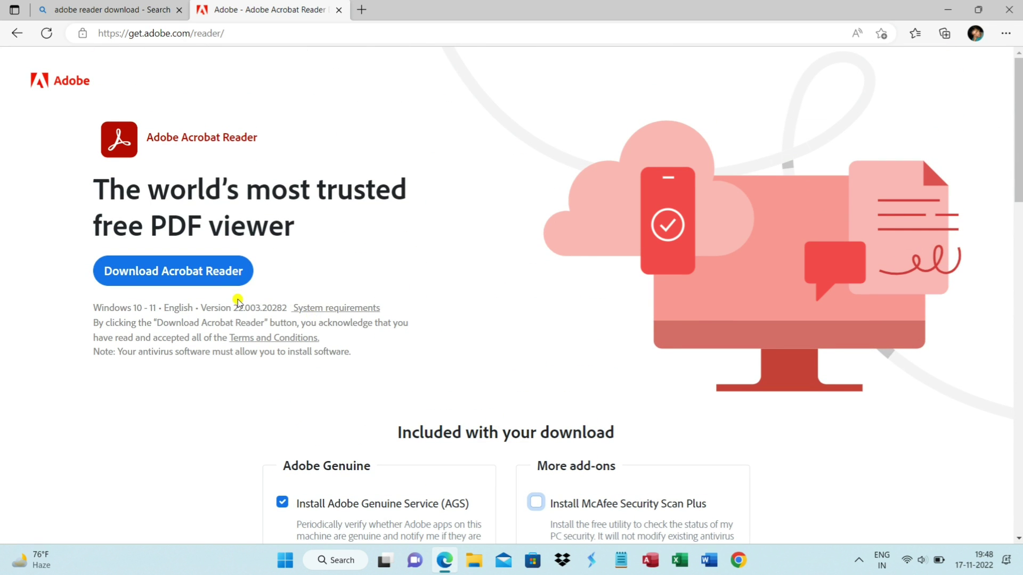
pyautogui.click(221, 281)
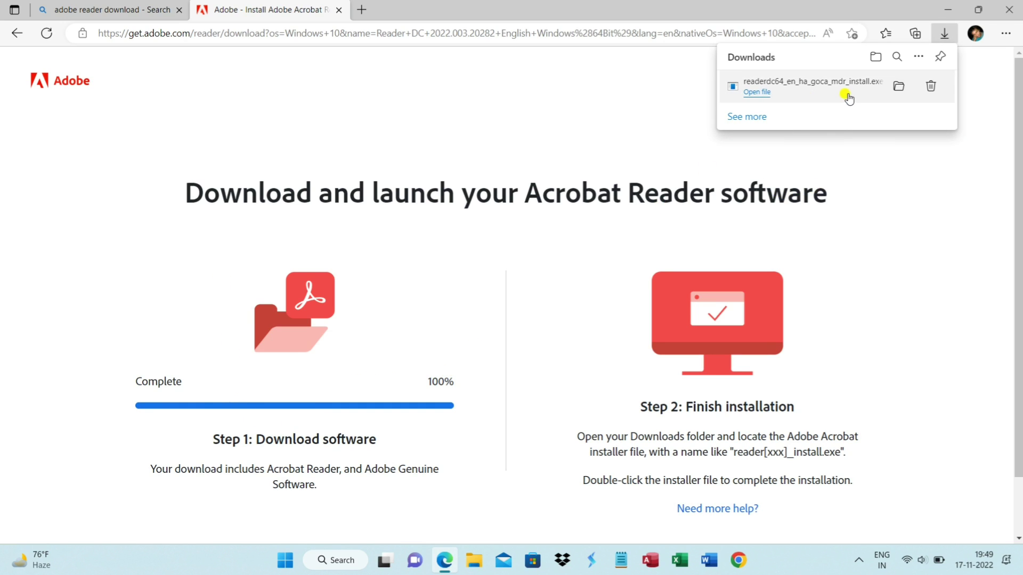
# Run readerdc64_en_ha_goca_mdr_install from the Downloads folder and finish the Acrobat Reader installation.
pyautogui.click(898, 86)
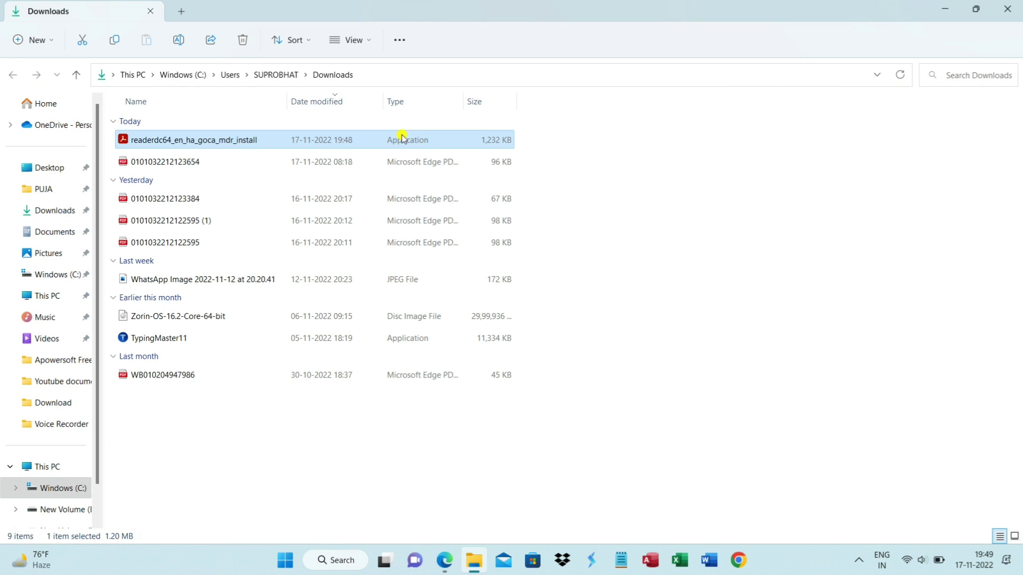
pyautogui.rightClick(313, 139)
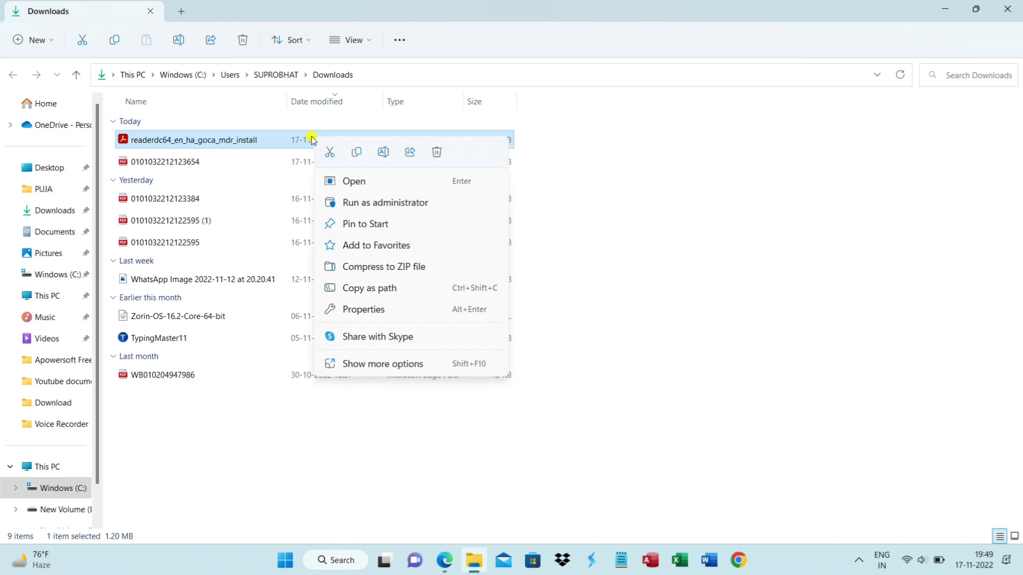
pyautogui.click(337, 182)
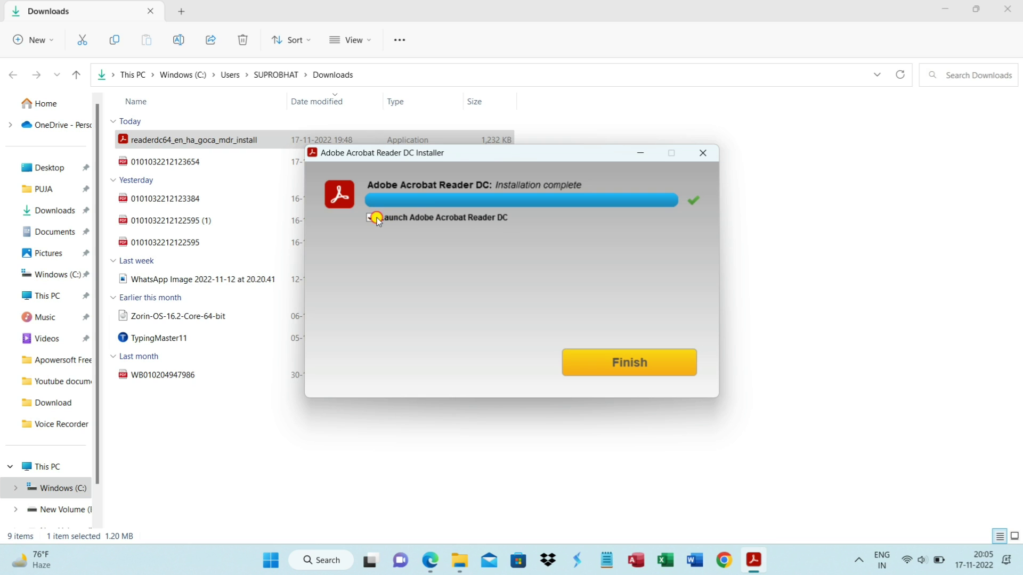
pyautogui.click(668, 375)
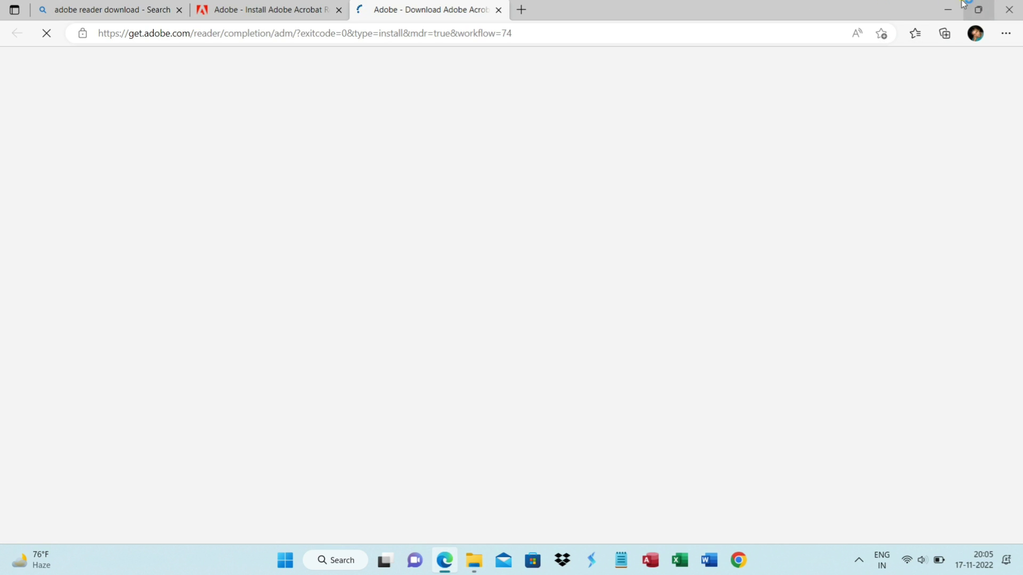
# Minimize the open windows and launch Adobe Acrobat from its desktop shortcut.
pyautogui.click(948, 10)
pyautogui.click(951, 8)
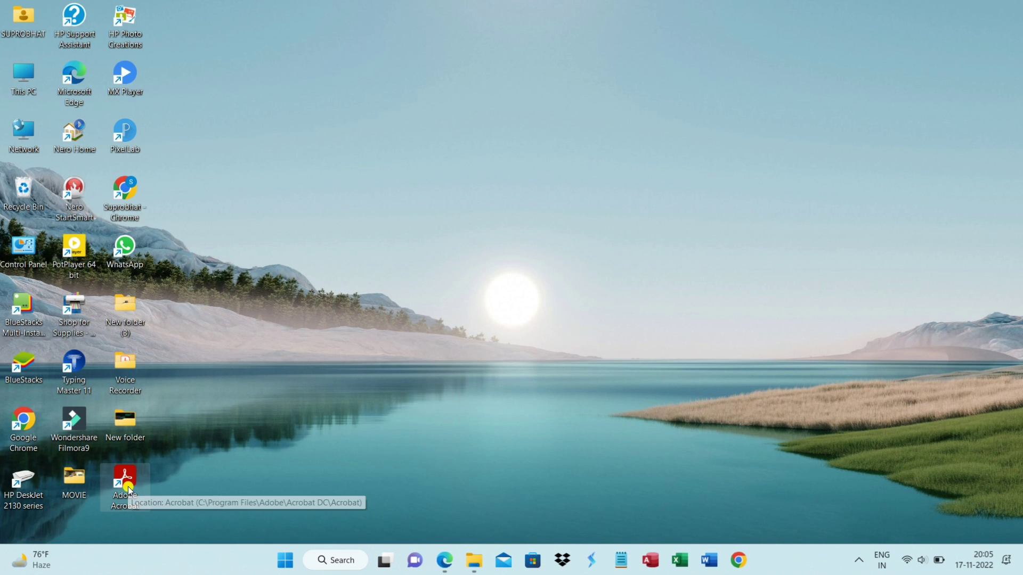
pyautogui.doubleClick(127, 487)
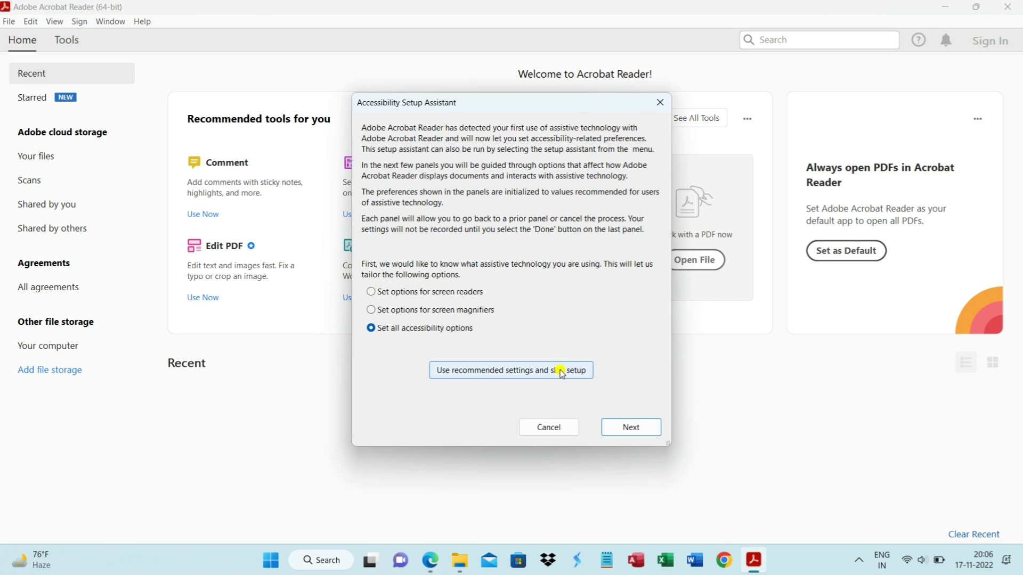
# Go through all screens of the Accessibility Setup Assistant, keeping the preset options.
pyautogui.click(611, 434)
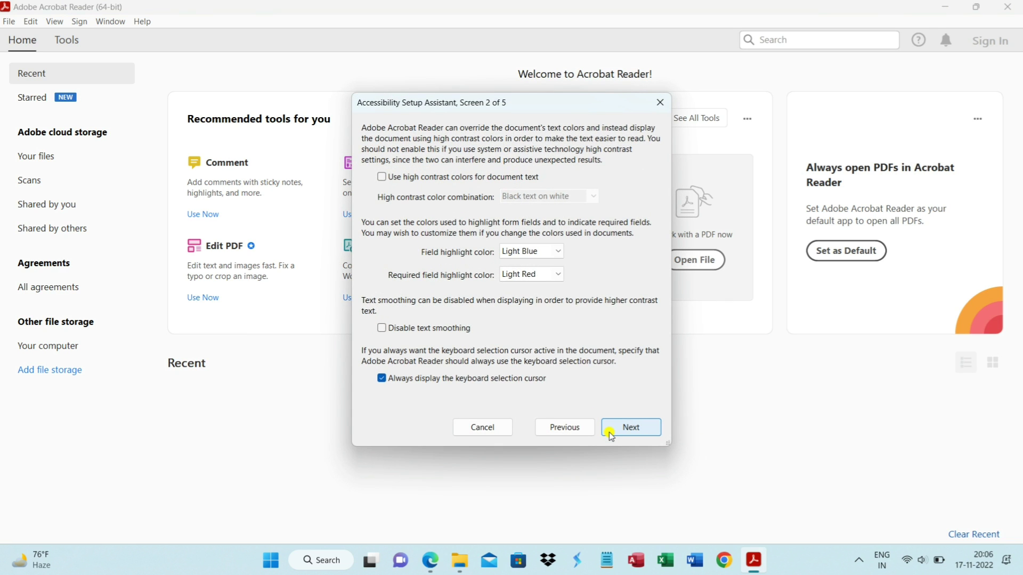
pyautogui.click(611, 434)
pyautogui.click(611, 434)
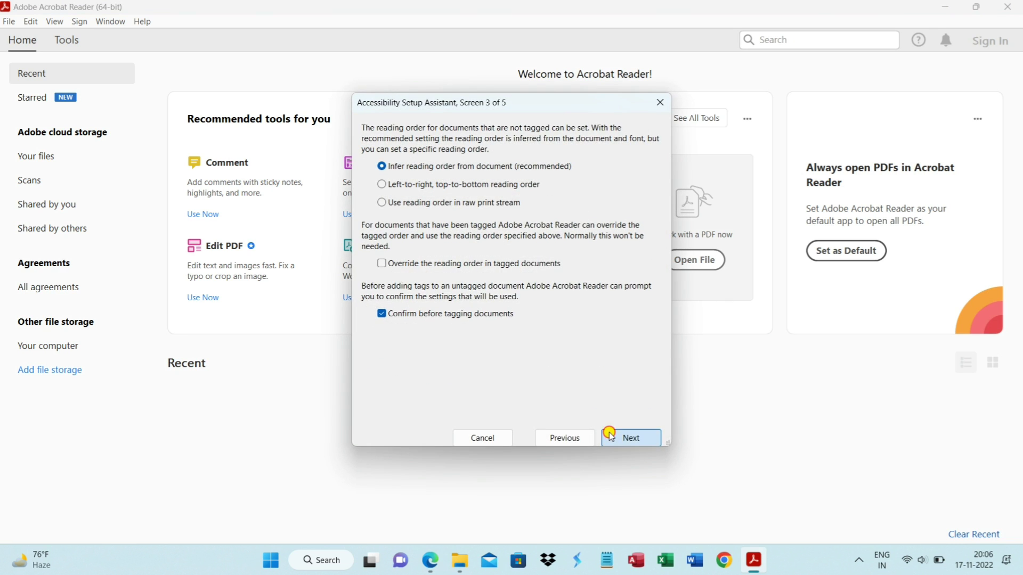
pyautogui.click(611, 434)
pyautogui.click(611, 434)
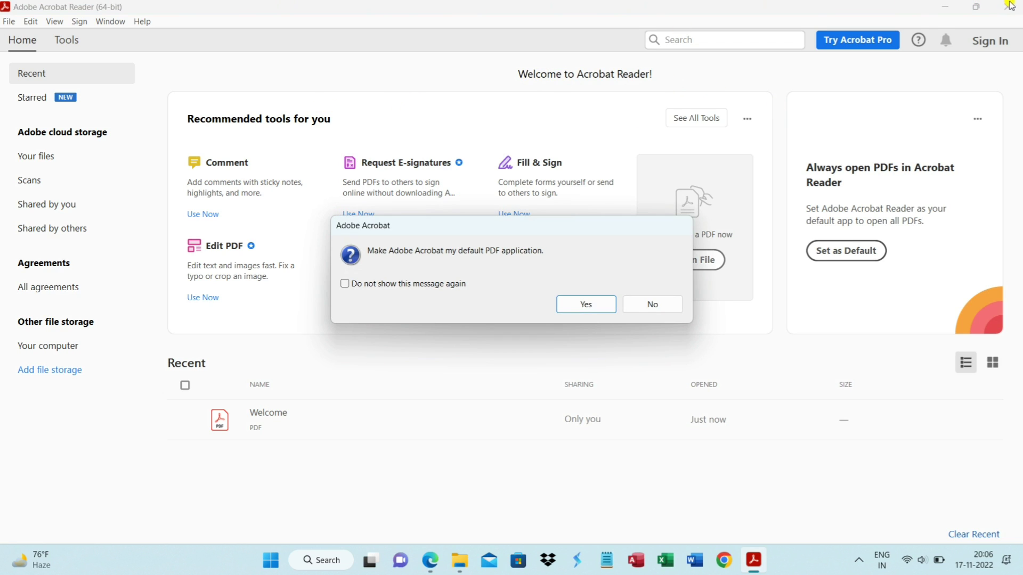
# Agree to make Adobe Acrobat the default PDF application, suppress future prompts, and continue to the PDF handler properties.
pyautogui.click(345, 284)
pyautogui.click(571, 305)
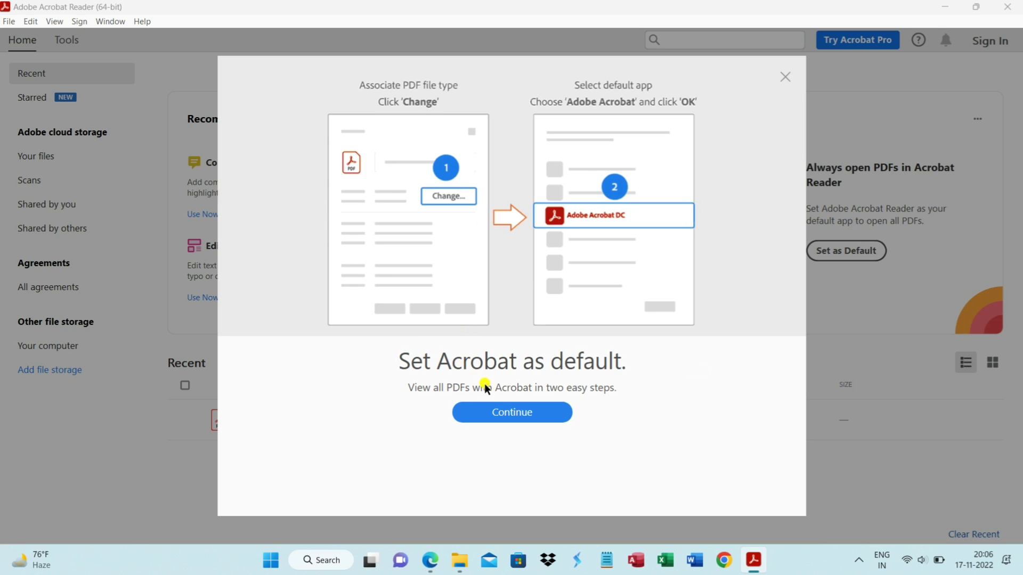
pyautogui.click(503, 410)
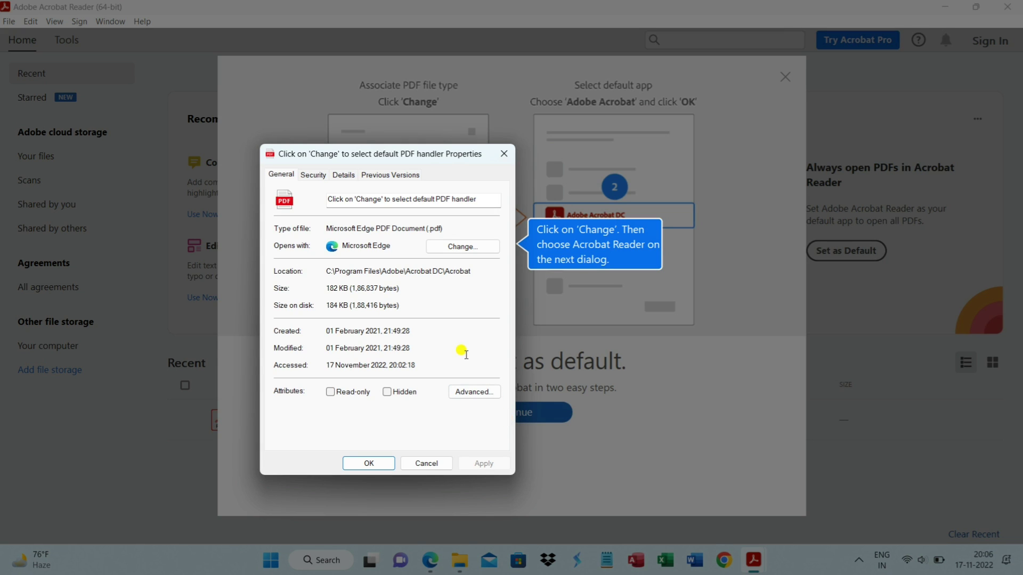
# Set Adobe Acrobat as the default app for .pdf files and apply the change in the file properties.
pyautogui.click(476, 249)
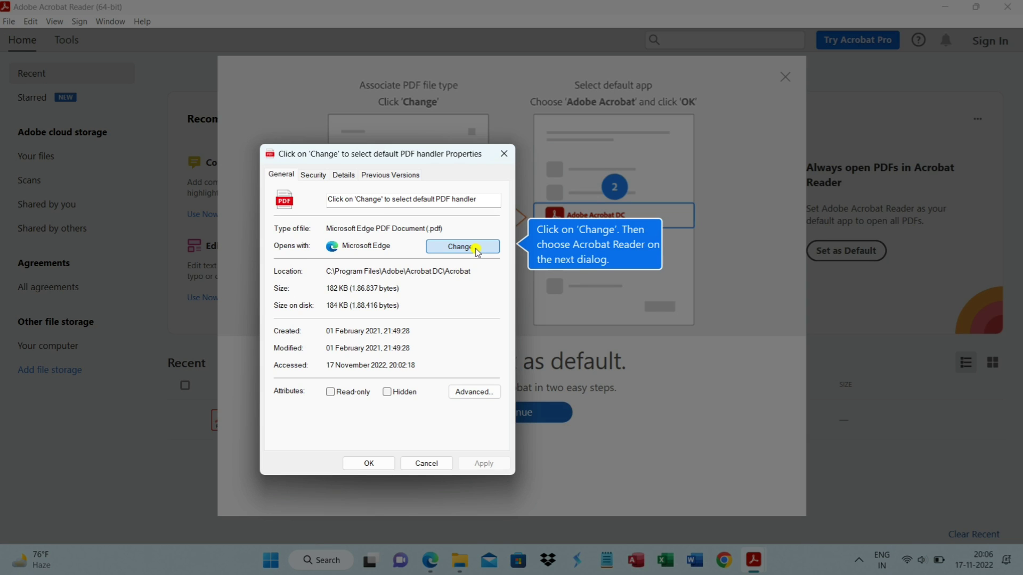
pyautogui.click(456, 248)
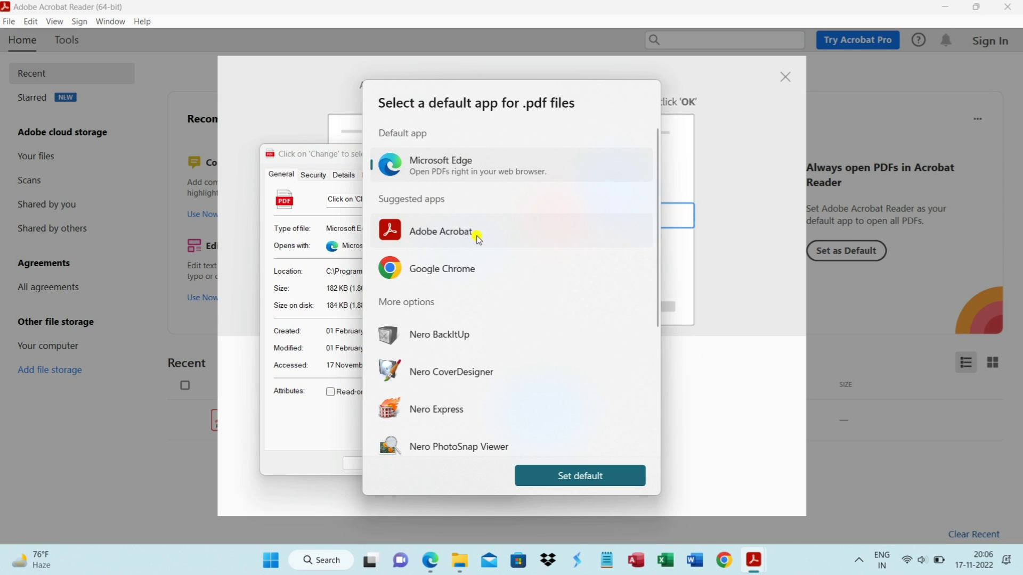
pyautogui.click(479, 239)
pyautogui.click(558, 476)
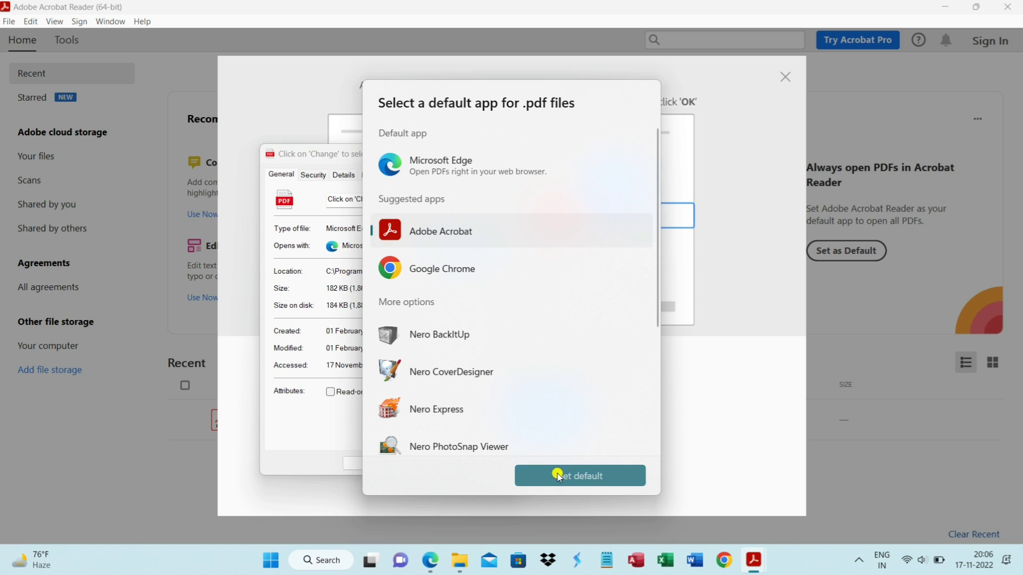
pyautogui.click(479, 463)
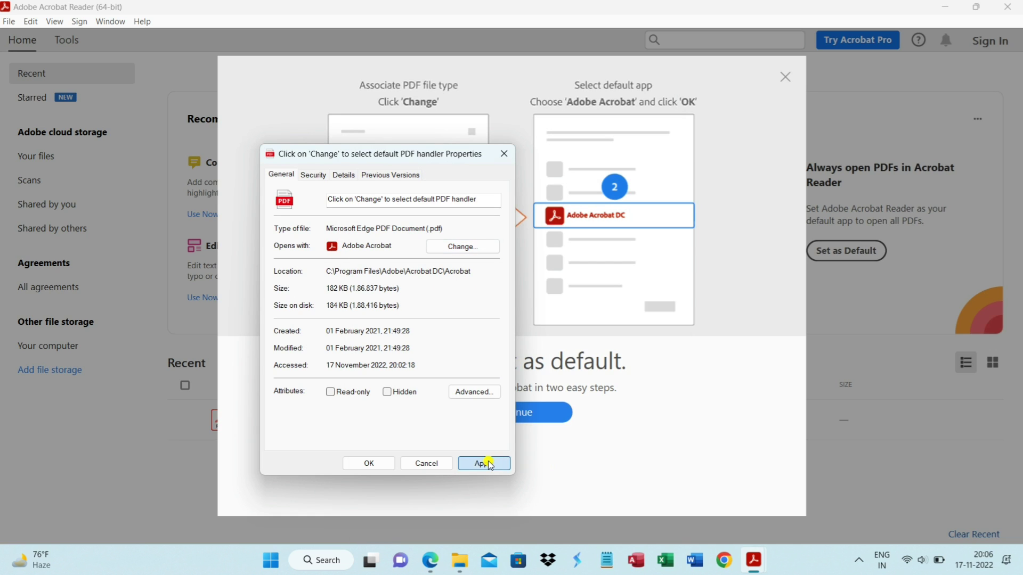
pyautogui.click(389, 466)
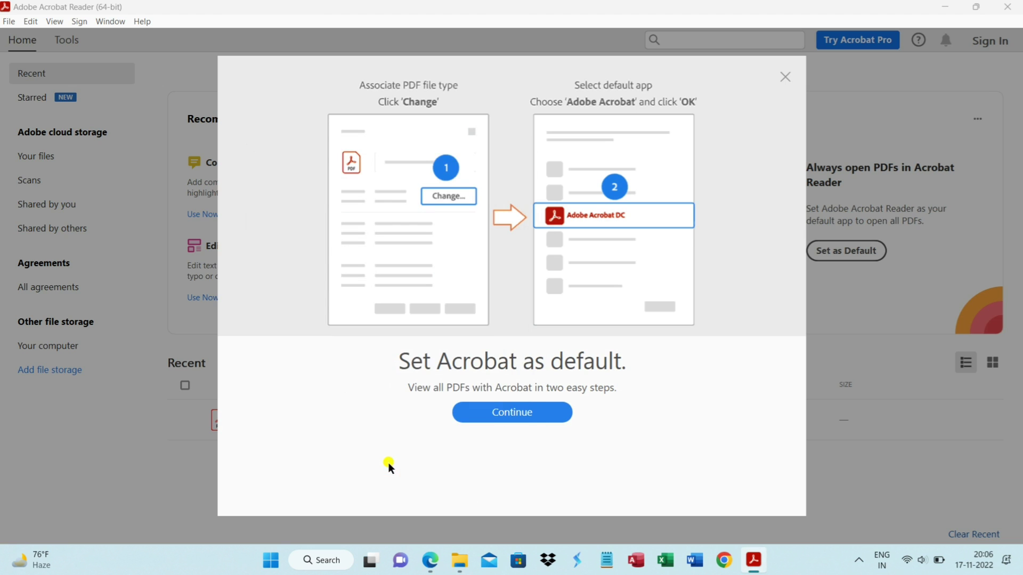
# Close the default-app guide and exit Acrobat Reader.
pyautogui.click(785, 80)
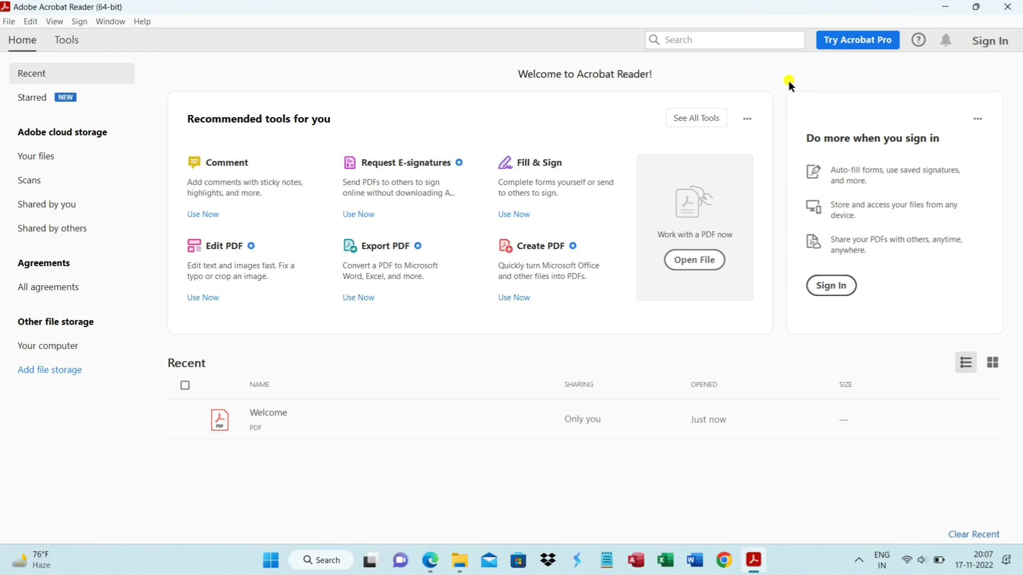
pyautogui.click(974, 6)
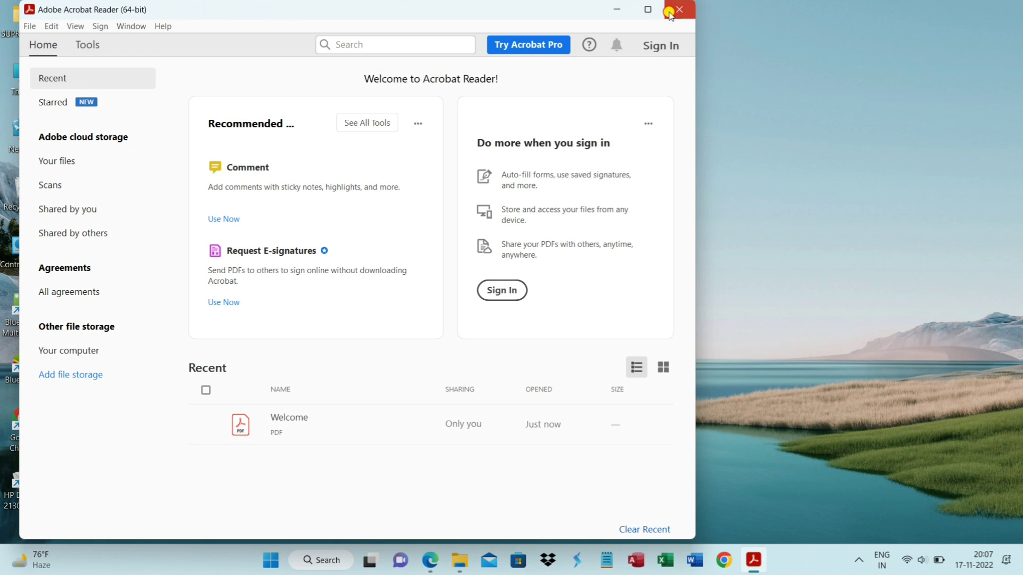
pyautogui.click(670, 15)
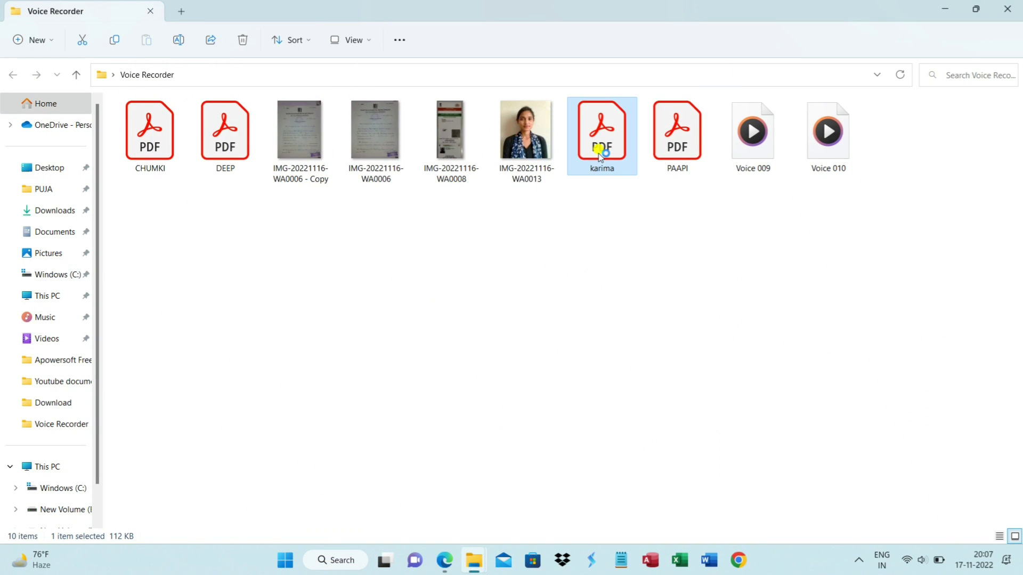
# Open the PDF beside the portrait photo in the Voice Recorder folder, cancel the assistive reading setup, and close the document.
pyautogui.doubleClick(599, 155)
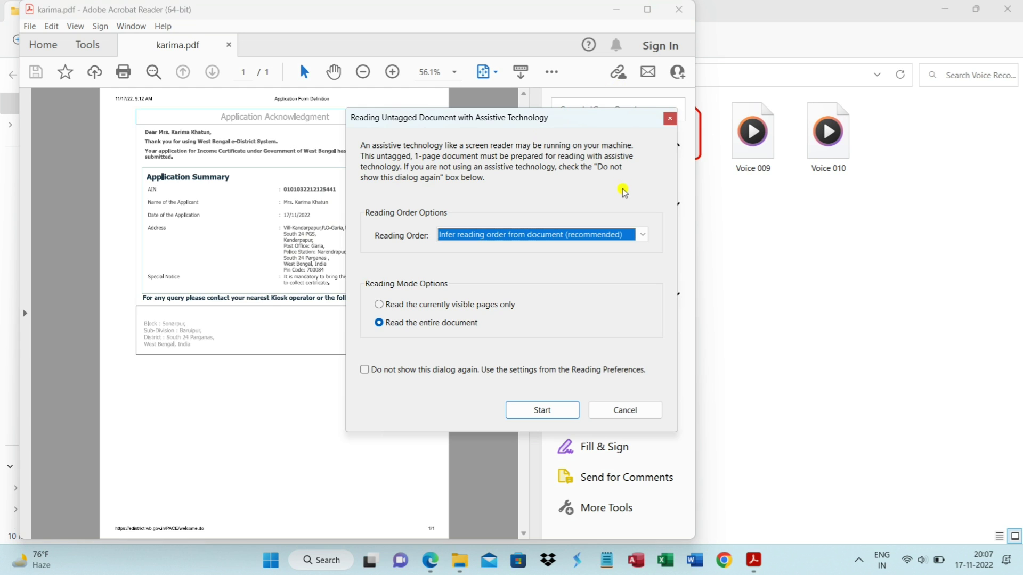
pyautogui.click(625, 409)
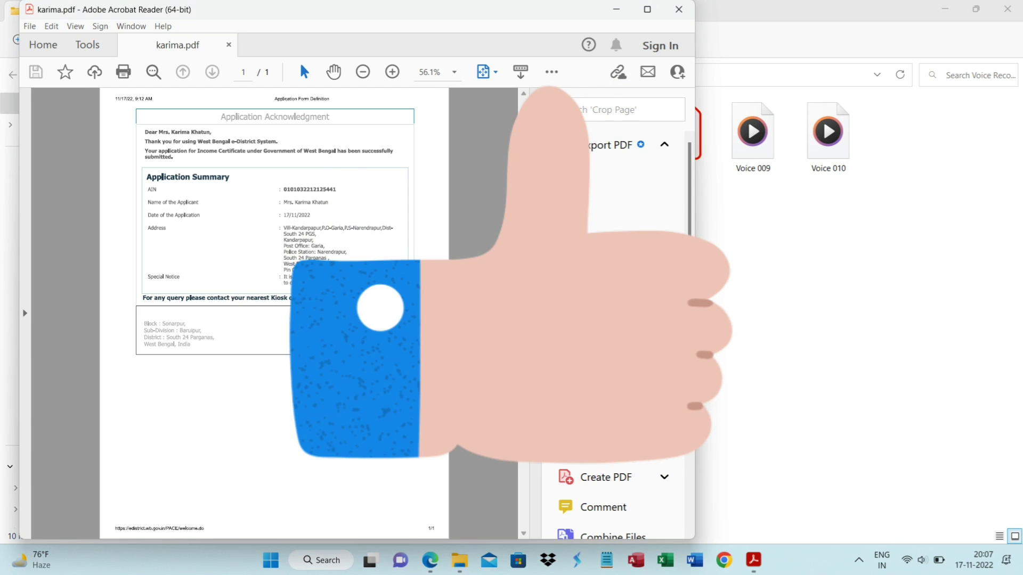
pyautogui.click(678, 9)
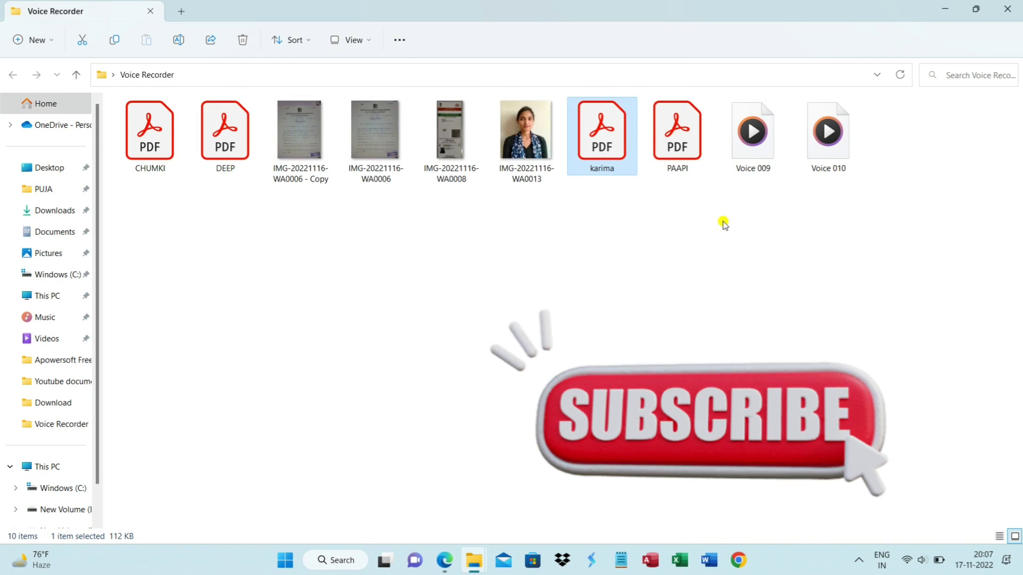